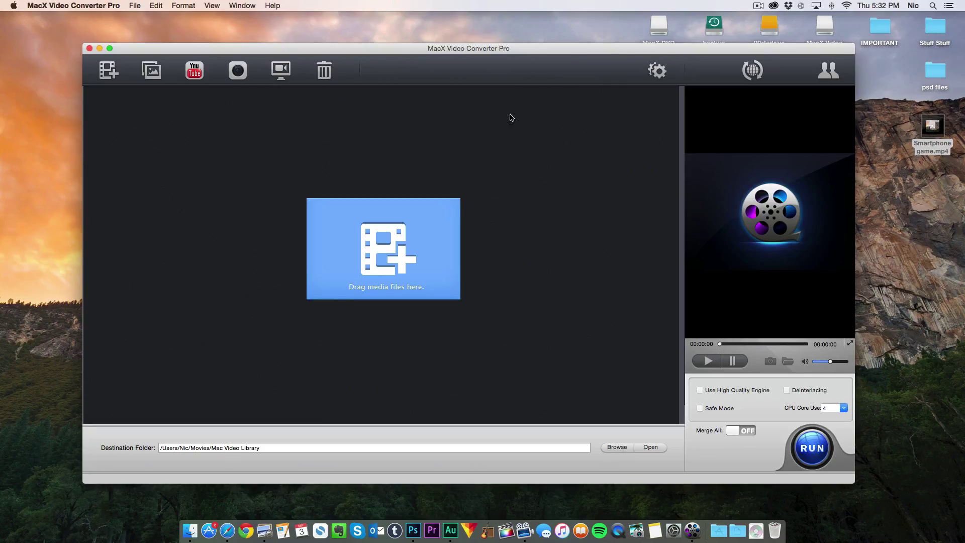
Step: Load Smartphone game.mp4 into the converter and select the General Profiles MOV Video output
{"action": "left_click_drag", "start_coordinate": [545, 50], "coordinate": [498, 37]}
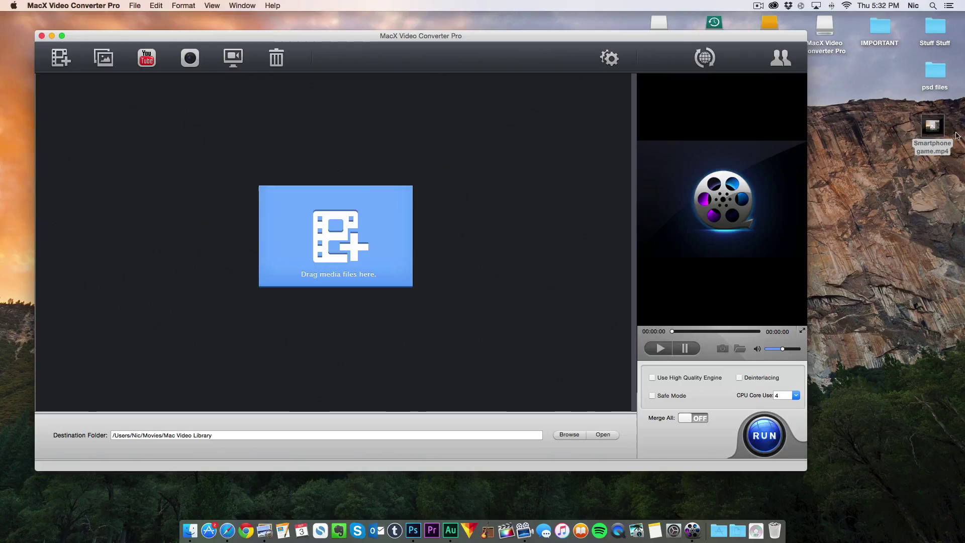
{"action": "mouse_move", "coordinate": [933, 128]}
{"action": "left_mouse_down"}
{"action": "mouse_move", "coordinate": [344, 224]}
{"action": "mouse_move", "coordinate": [354, 222]}
{"action": "left_mouse_up"}
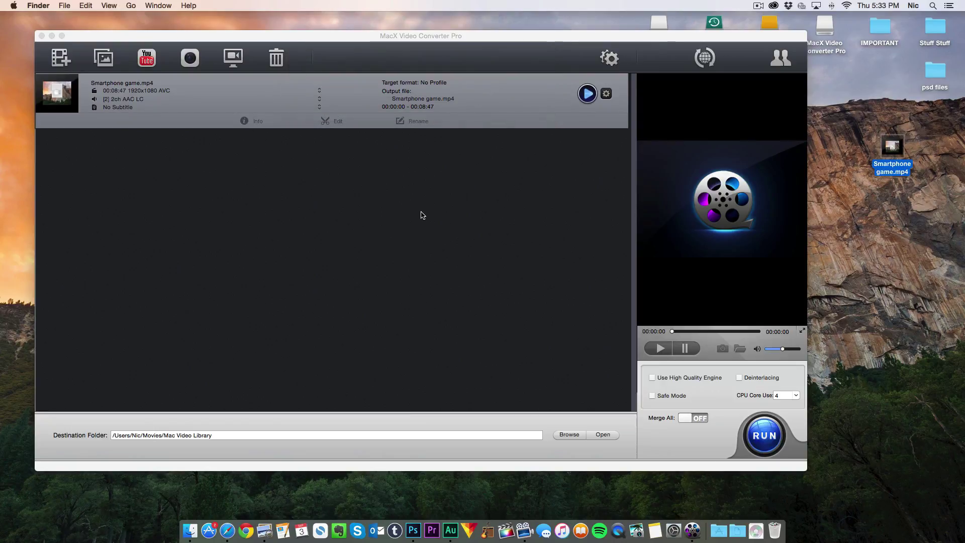
{"action": "scroll", "coordinate": [445, 138], "scroll_direction": "down", "scroll_amount": 2}
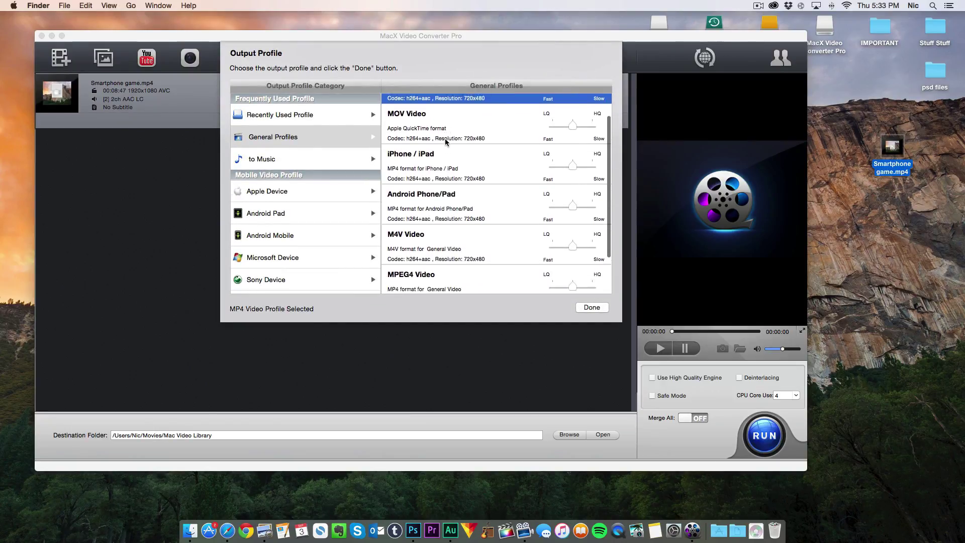
{"action": "scroll", "coordinate": [443, 147], "scroll_direction": "down", "scroll_amount": 2}
{"action": "scroll", "coordinate": [438, 174], "scroll_direction": "down", "scroll_amount": 2}
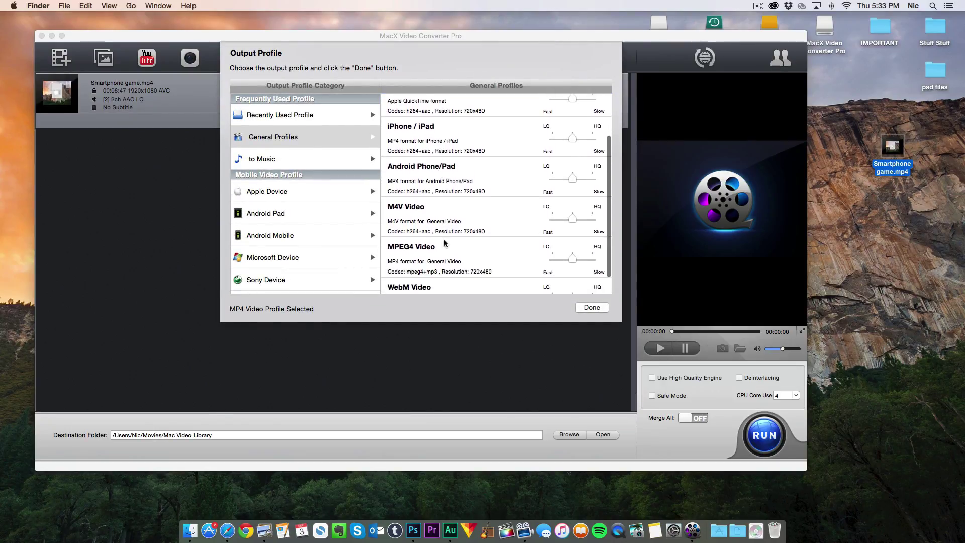
{"action": "scroll", "coordinate": [433, 201], "scroll_direction": "down", "scroll_amount": 2}
{"action": "scroll", "coordinate": [433, 201], "scroll_direction": "down", "scroll_amount": 2}
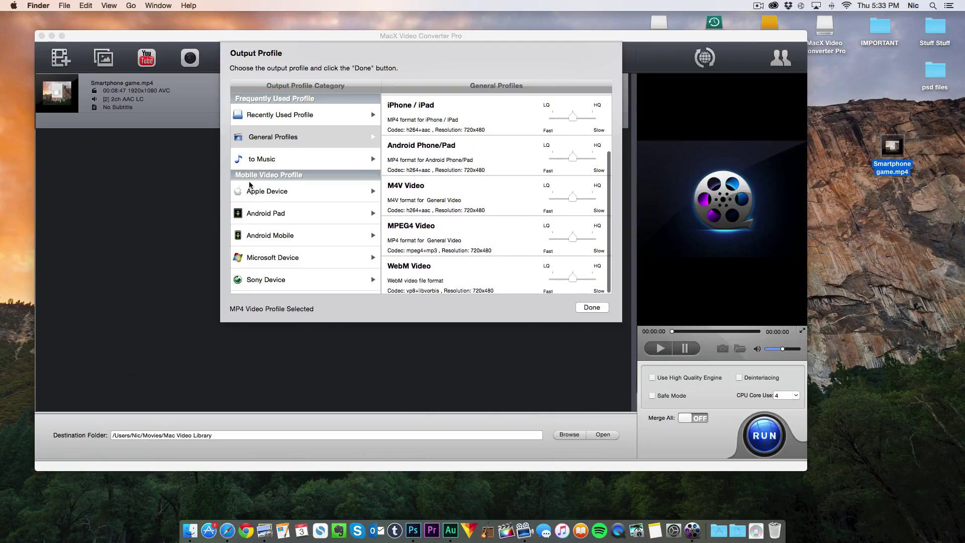
{"action": "scroll", "coordinate": [250, 185], "scroll_direction": "down", "scroll_amount": 5}
{"action": "scroll", "coordinate": [250, 184], "scroll_direction": "up", "scroll_amount": 5}
{"action": "scroll", "coordinate": [265, 183], "scroll_direction": "up", "scroll_amount": 2}
{"action": "scroll", "coordinate": [273, 181], "scroll_direction": "up", "scroll_amount": 1}
{"action": "scroll", "coordinate": [405, 142], "scroll_direction": "up", "scroll_amount": 3}
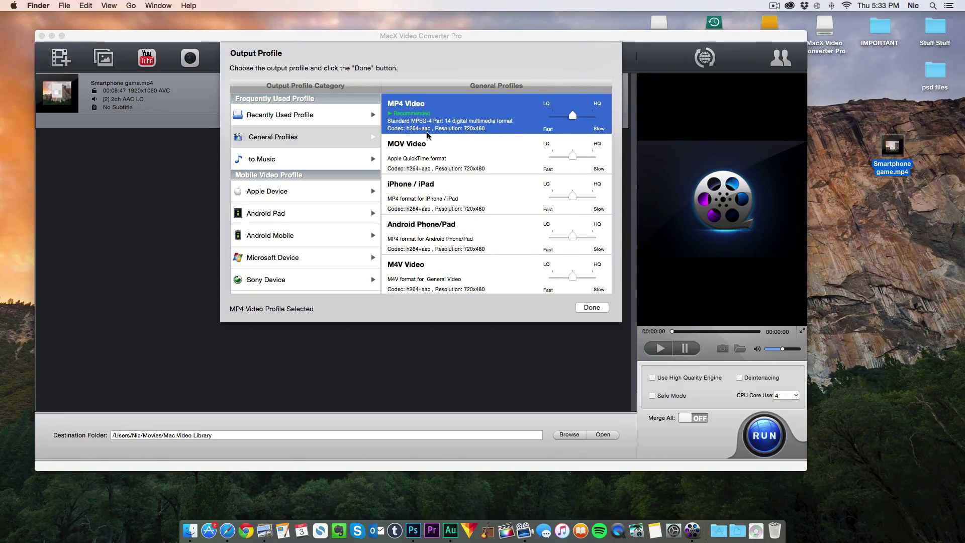
{"action": "left_click", "coordinate": [450, 160]}
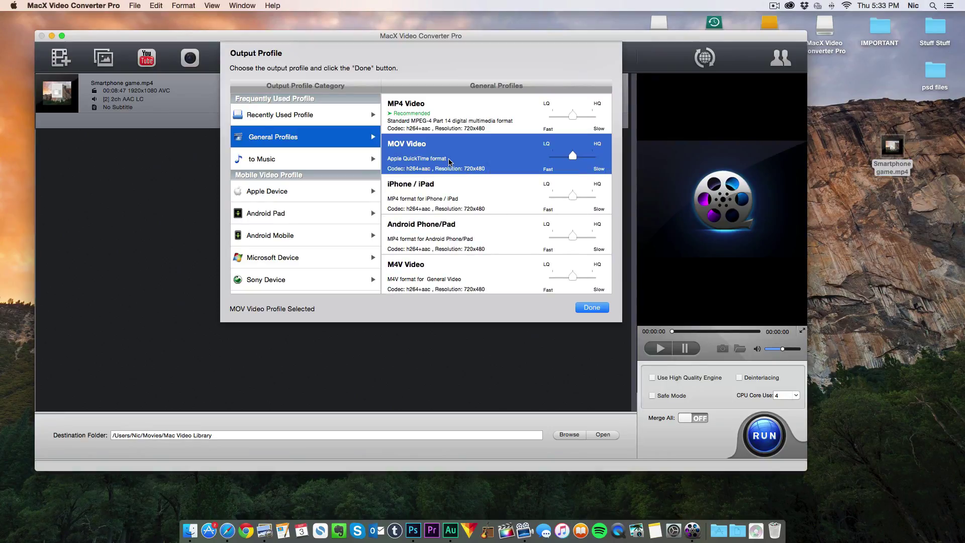
Step: Confirm the MOV Video profile and run the conversion to produce Smartphone game.mov
{"action": "left_click", "coordinate": [589, 309]}
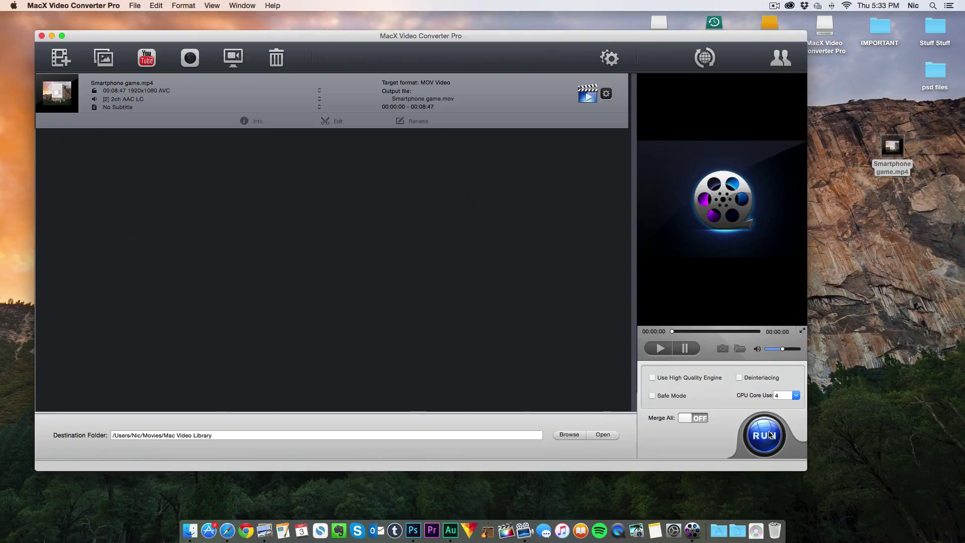
{"action": "left_click", "coordinate": [771, 436]}
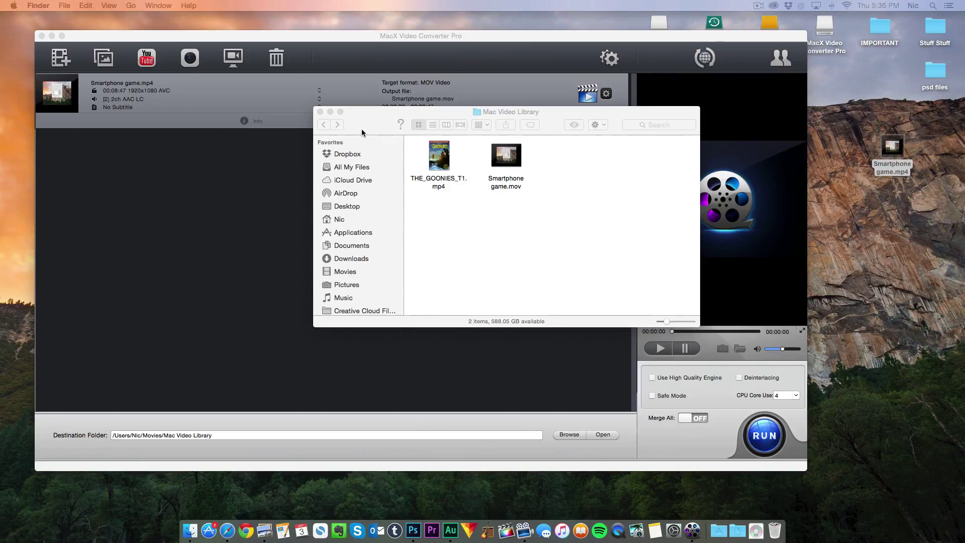
Step: Close the Finder window showing Mac Video Library with Smartphone game.mov
{"action": "left_click", "coordinate": [362, 129]}
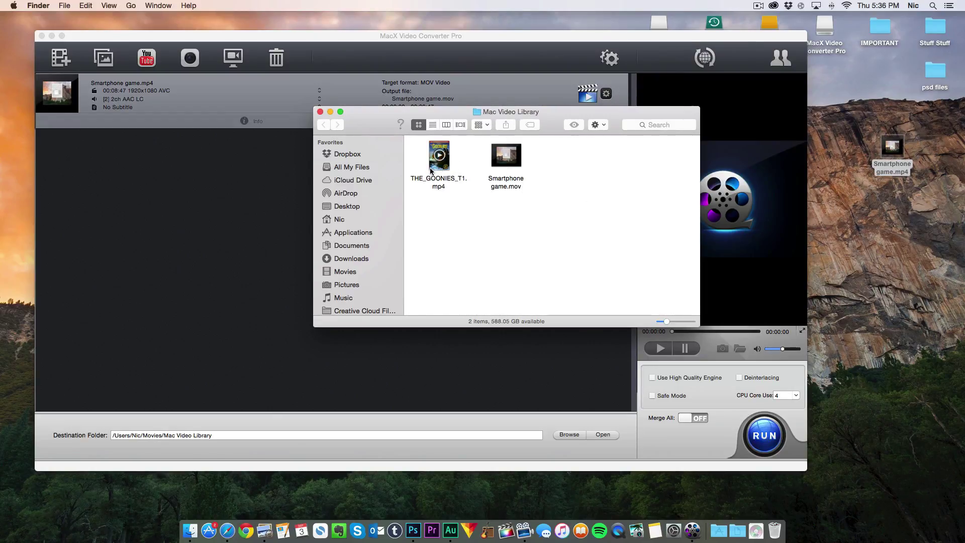
{"action": "mouse_move", "coordinate": [329, 112]}
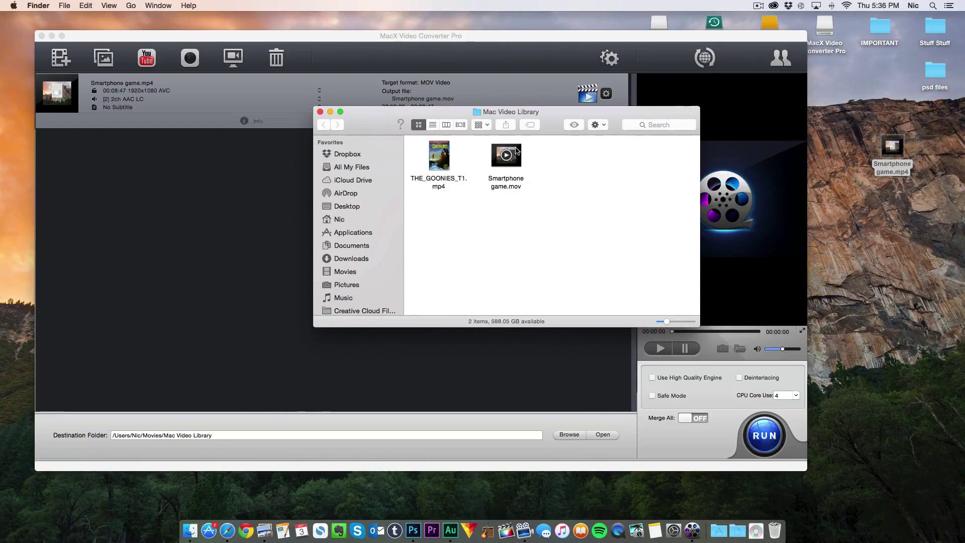
{"action": "left_click", "coordinate": [320, 111]}
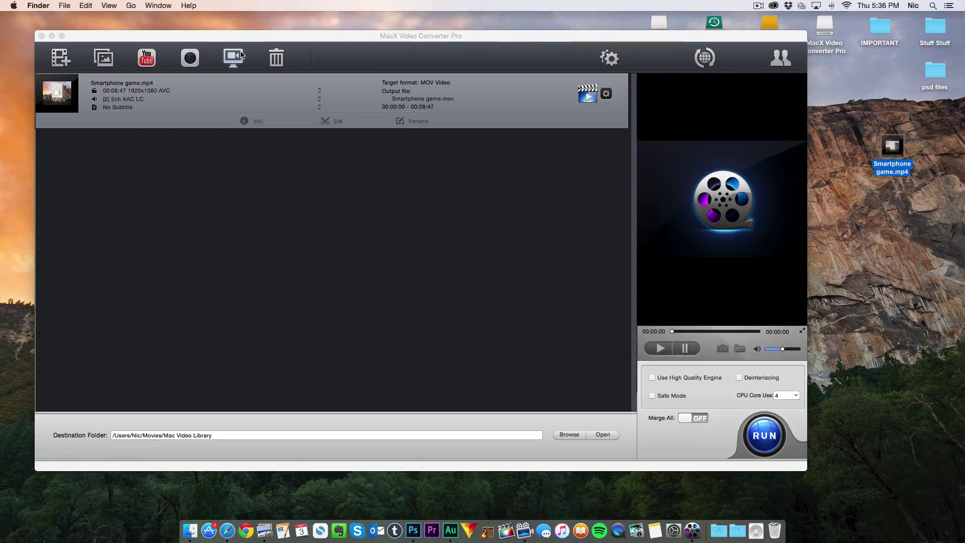
Step: Bring the converter forward and close the Screen Recorder and webcam Video Recorder
{"action": "left_click", "coordinate": [245, 54]}
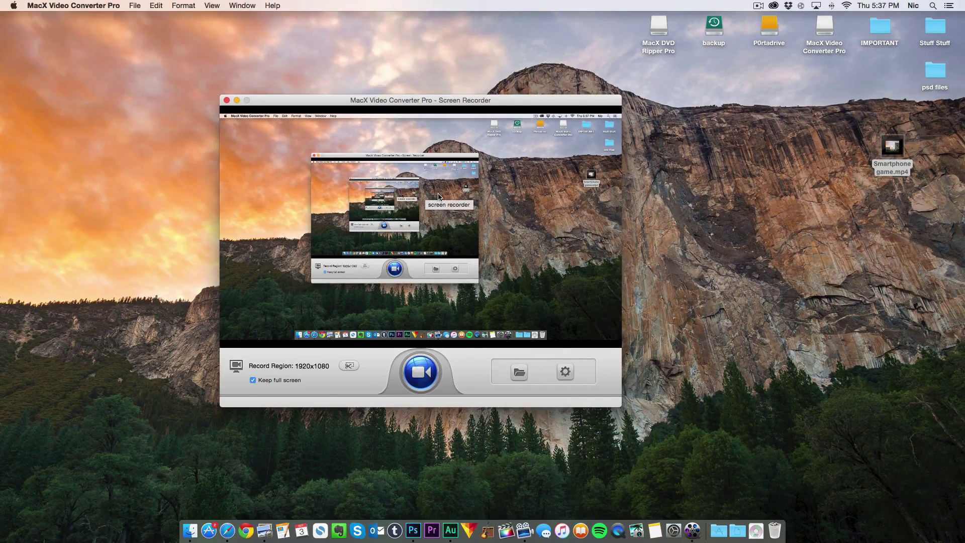
{"action": "left_click", "coordinate": [224, 100]}
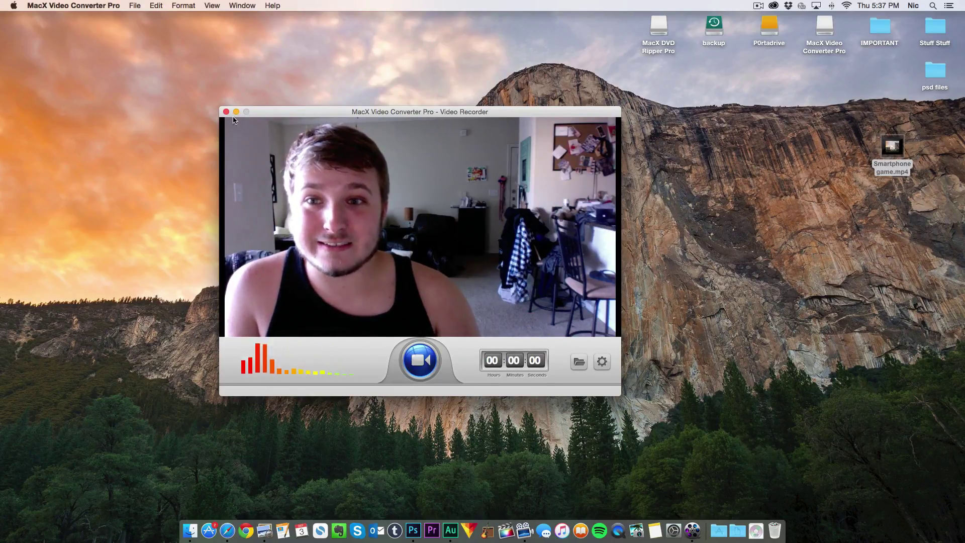
{"action": "left_click", "coordinate": [226, 112]}
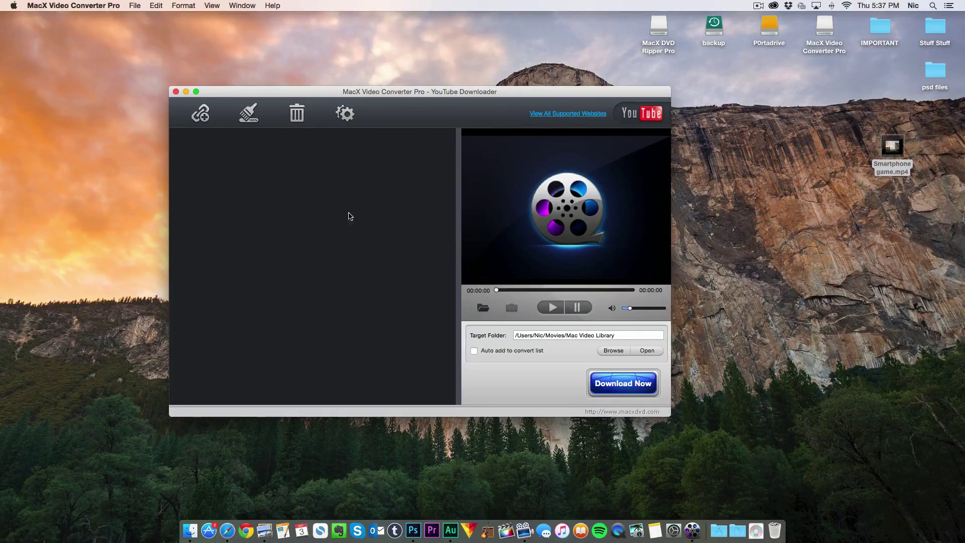
Step: Select the YouTube video's URL in Safari and open the downloader's Video URL dialog
{"action": "left_click", "coordinate": [226, 531]}
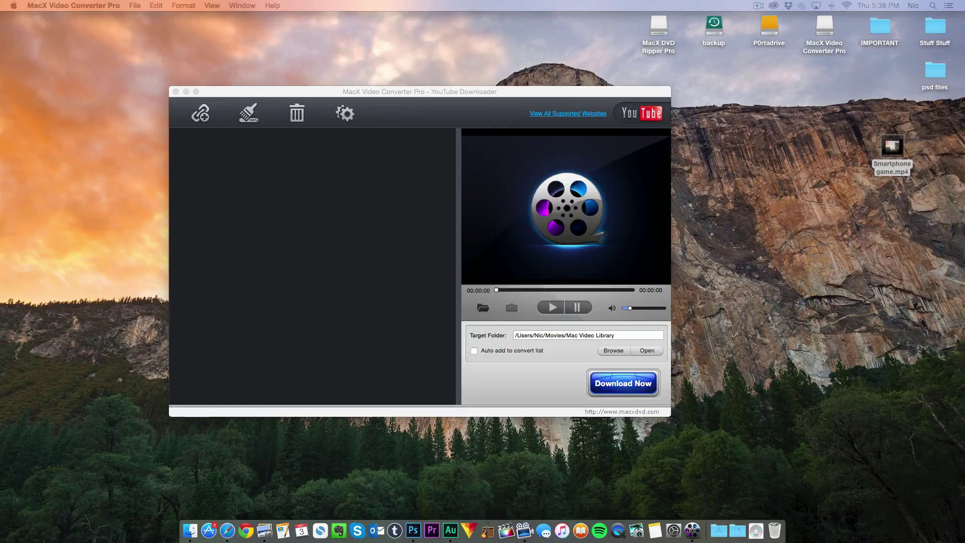
{"action": "left_click_drag", "start_coordinate": [526, 178], "coordinate": [375, 200]}
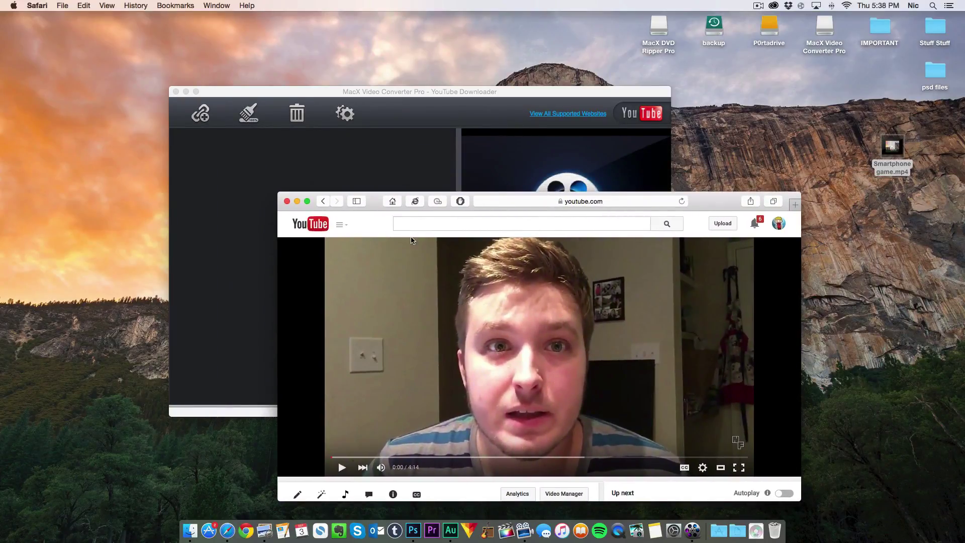
{"action": "left_click_drag", "start_coordinate": [374, 202], "coordinate": [375, 186]}
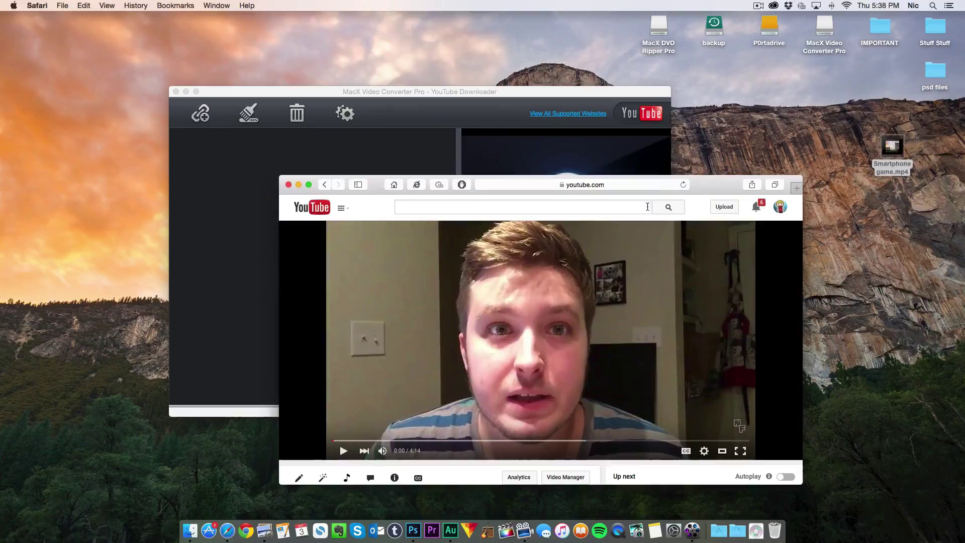
{"action": "left_click", "coordinate": [623, 185]}
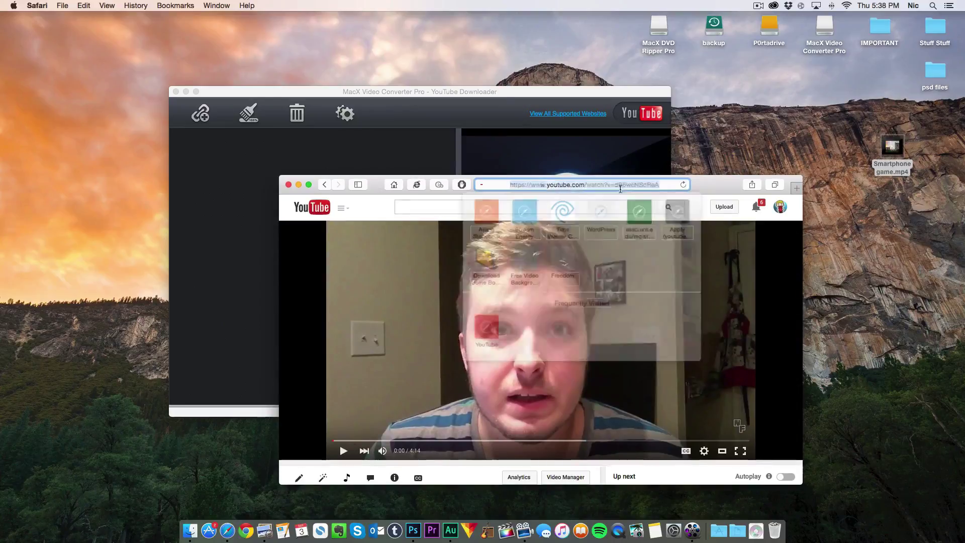
{"action": "left_click", "coordinate": [253, 187]}
{"action": "left_click", "coordinate": [200, 114]}
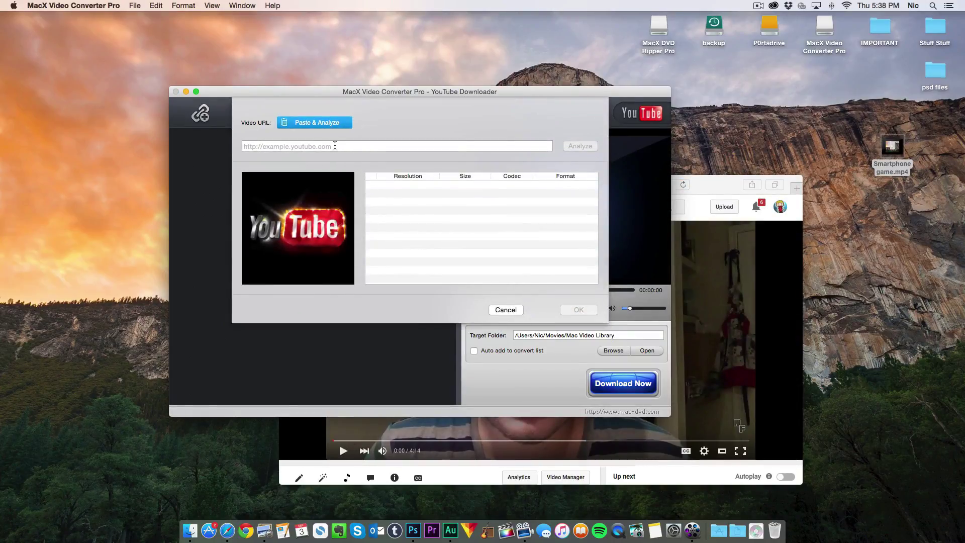
Step: Paste and analyze the YouTube URL, then queue its 1280x720 mp4 version (about 64 MB)
{"action": "left_click", "coordinate": [335, 146]}
{"action": "type", "text": "https://www.youtube.com/watch?v=dB6wcNSdReA"}
{"action": "left_click", "coordinate": [590, 147]}
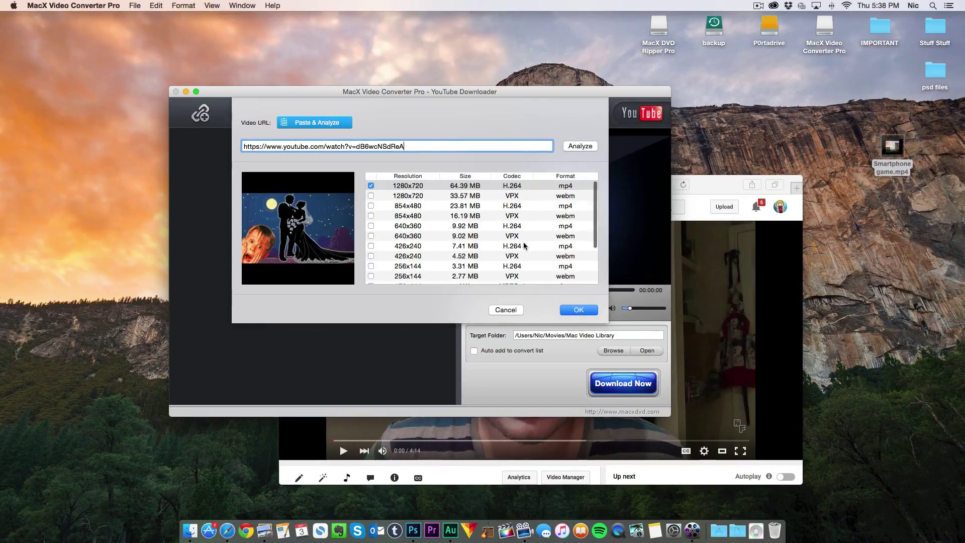
{"action": "scroll", "coordinate": [531, 215], "scroll_direction": "down", "scroll_amount": 3}
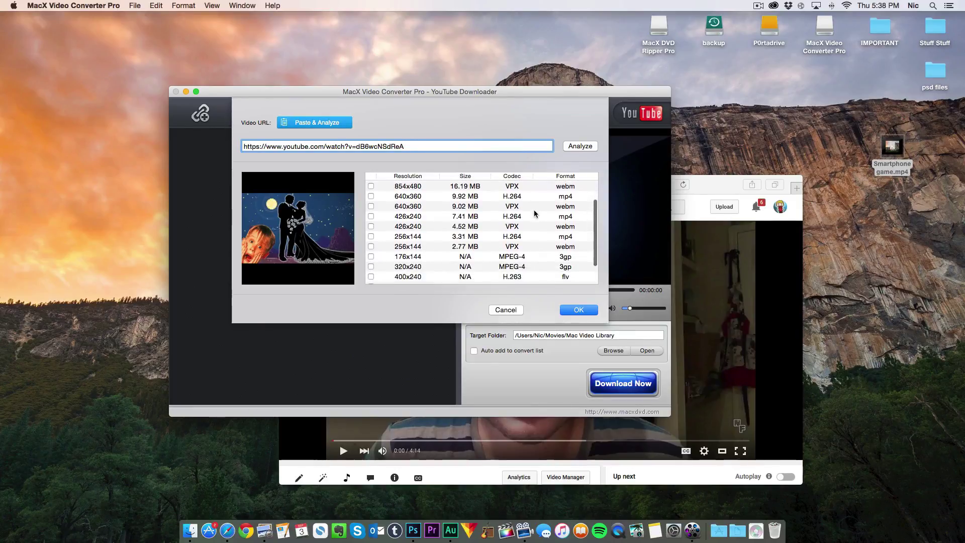
{"action": "scroll", "coordinate": [534, 214], "scroll_direction": "down", "scroll_amount": 3}
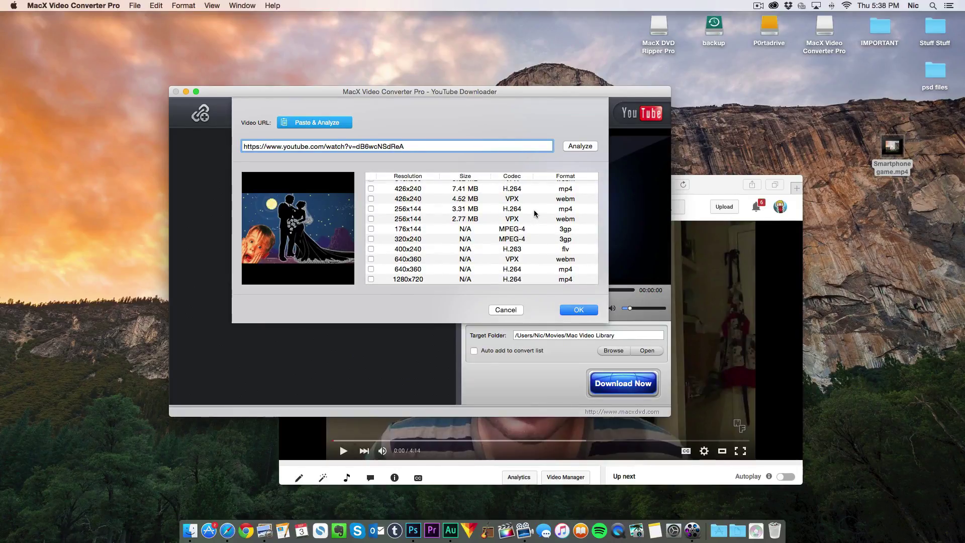
{"action": "scroll", "coordinate": [408, 218], "scroll_direction": "up", "scroll_amount": 5}
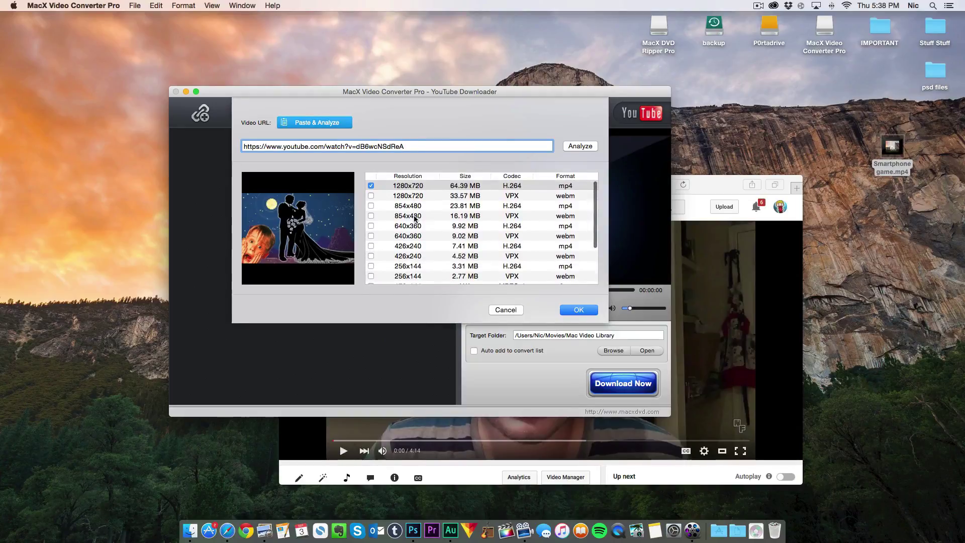
{"action": "scroll", "coordinate": [414, 203], "scroll_direction": "down", "scroll_amount": 6}
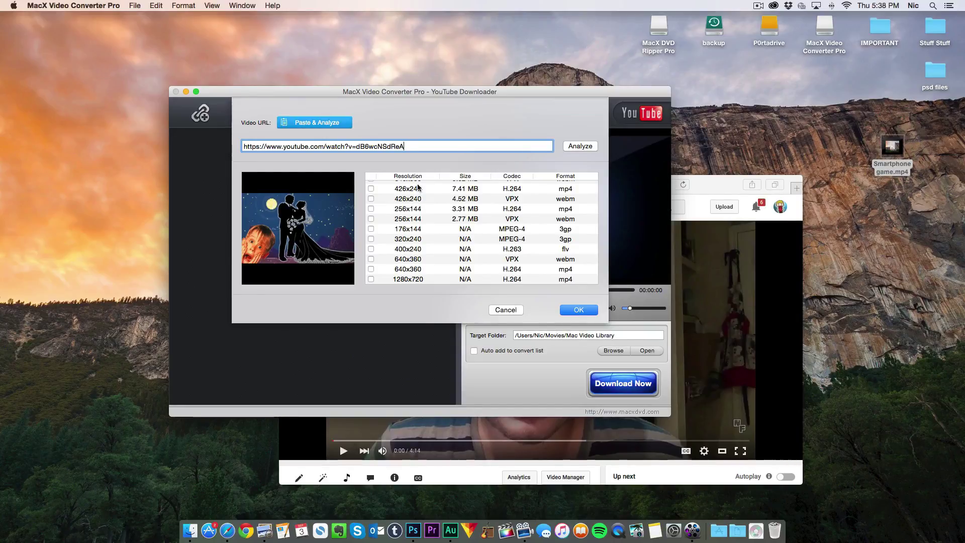
{"action": "scroll", "coordinate": [453, 227], "scroll_direction": "up", "scroll_amount": 6}
{"action": "left_click", "coordinate": [578, 309]}
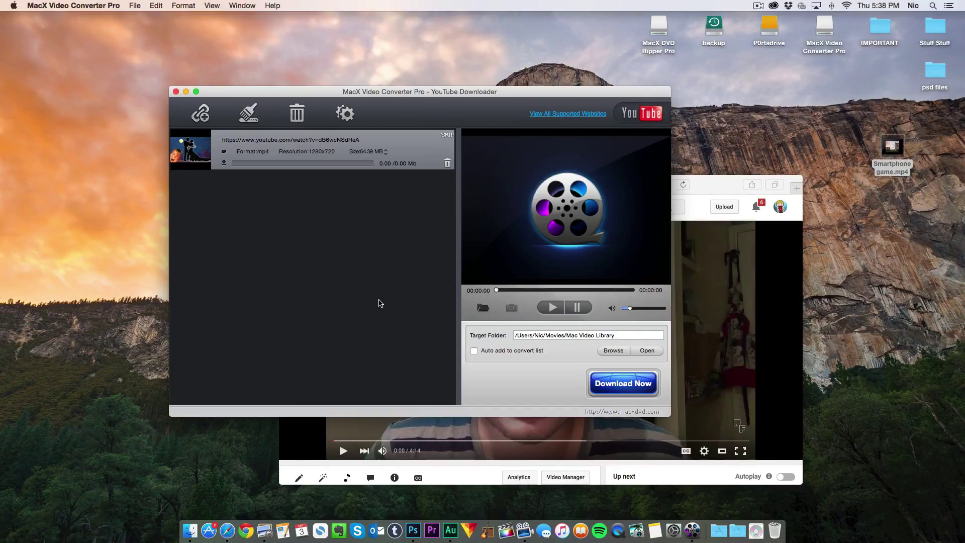
Step: Download the queued 1280x720 YouTube mp4 into Mac Video Library
{"action": "left_click", "coordinate": [622, 383]}
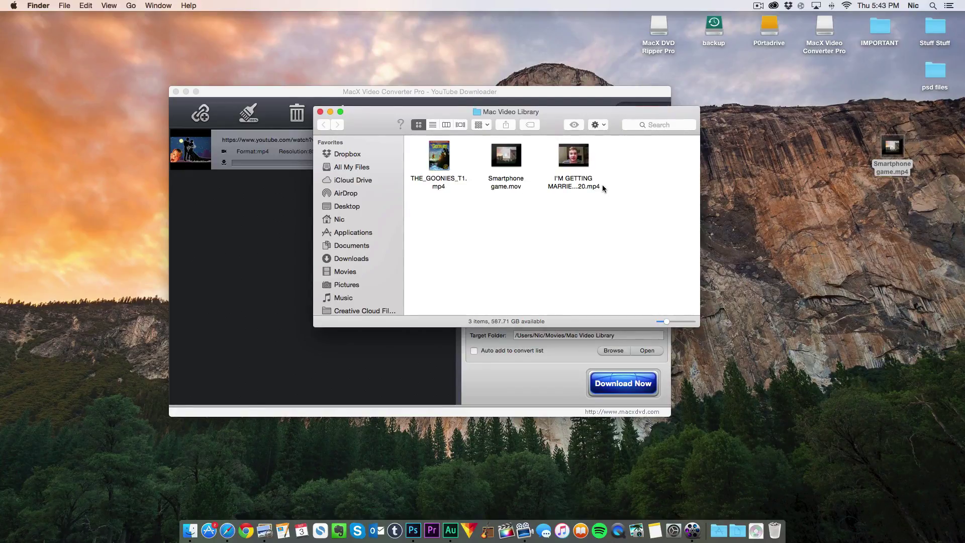
Step: Bring the YouTube Downloader window back in front of the Mac Video Library folder
{"action": "left_click", "coordinate": [218, 204]}
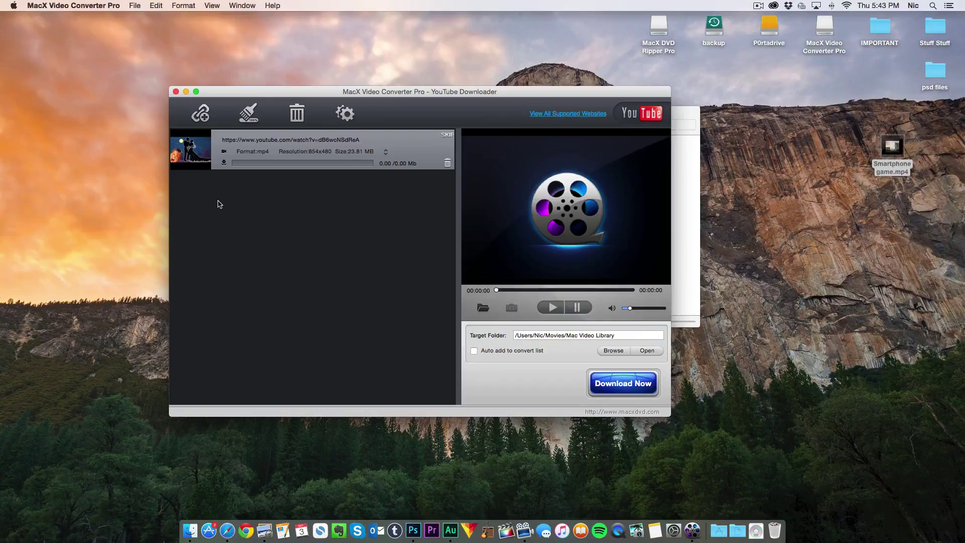